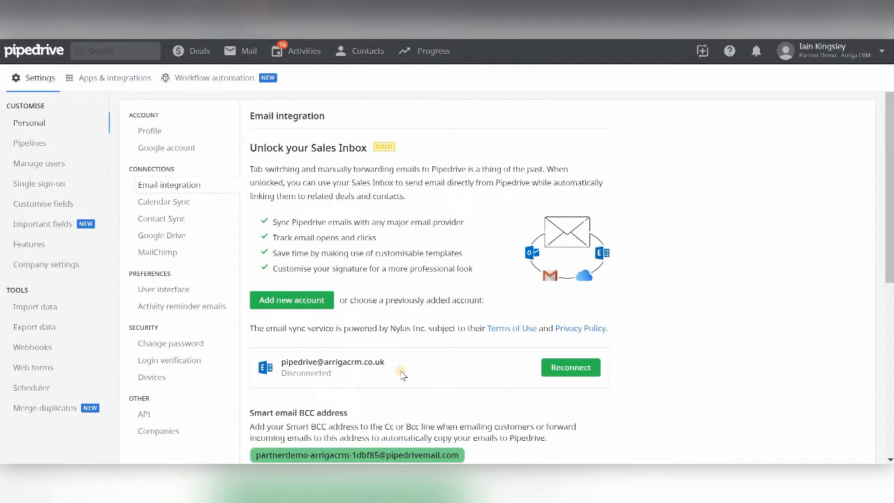
Add a new email account to the email integration and submit its email address for sign-in
{"action": "left_click", "coordinate": [293, 301]}
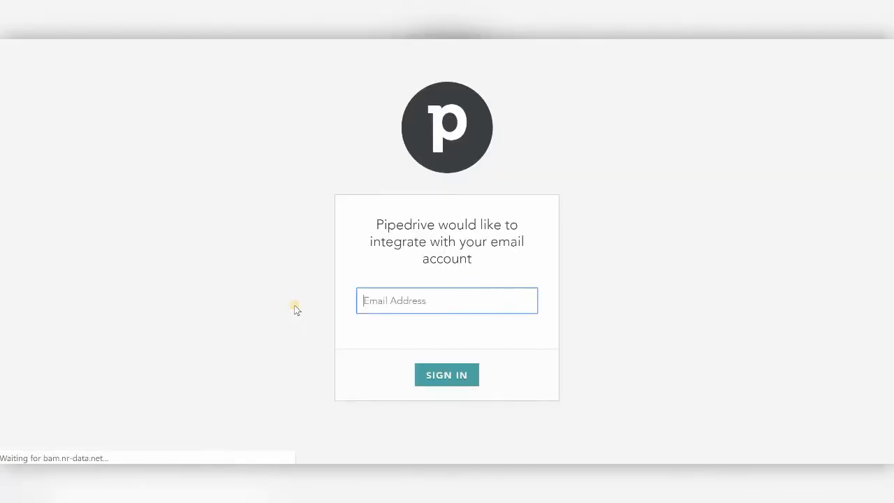
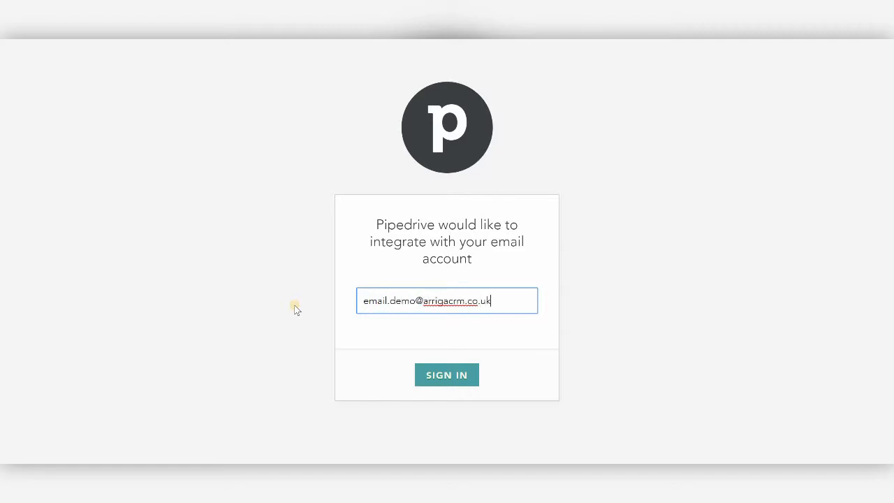
{"action": "left_click", "coordinate": [455, 378]}
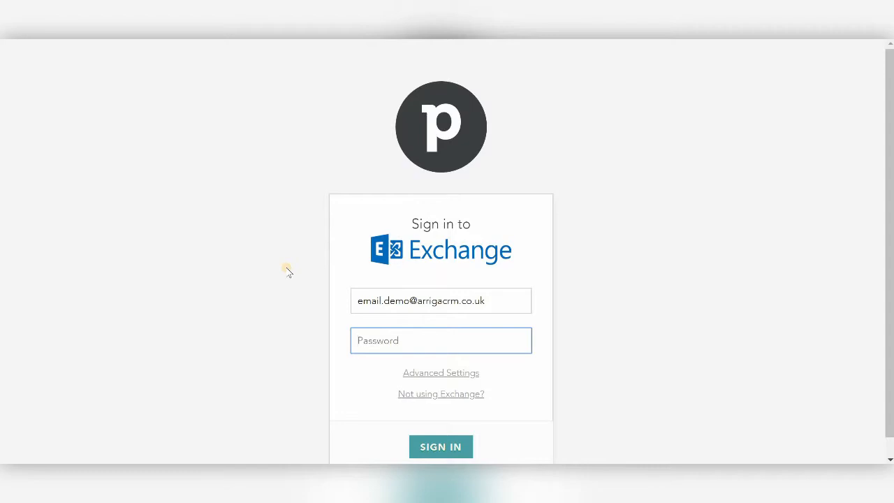
Sign in to Exchange with the account password, without advanced settings, and decline saving the password in the browser
{"action": "type", "text": "*********"}
{"action": "left_click", "coordinate": [430, 375]}
{"action": "scroll", "coordinate": [301, 362], "scroll_direction": "down", "scroll_amount": 2}
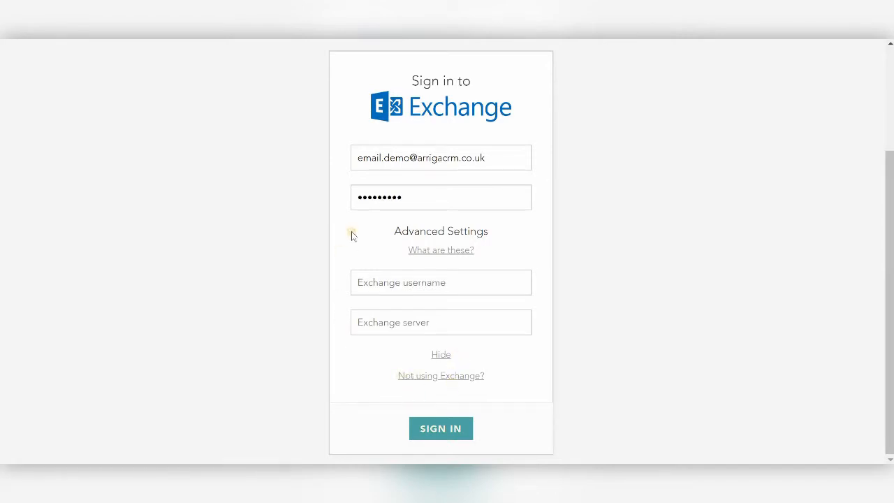
{"action": "left_click", "coordinate": [441, 354]}
{"action": "left_click", "coordinate": [429, 450]}
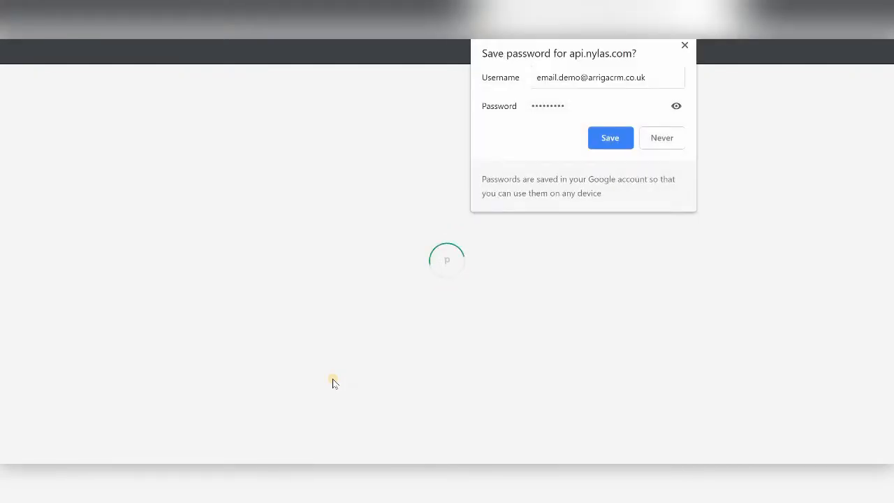
{"action": "left_click", "coordinate": [669, 143]}
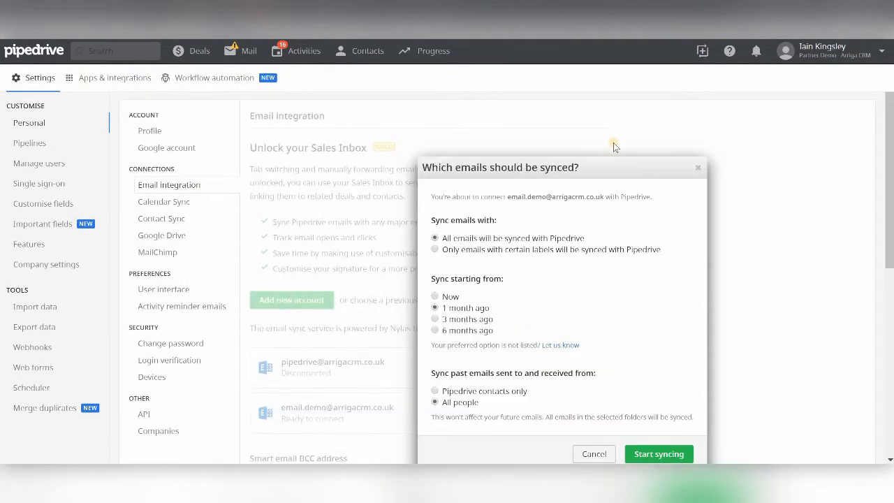
Start syncing all emails from 1 month ago, including past emails sent to and received from all people
{"action": "left_click_drag", "start_coordinate": [535, 134], "coordinate": [512, 134]}
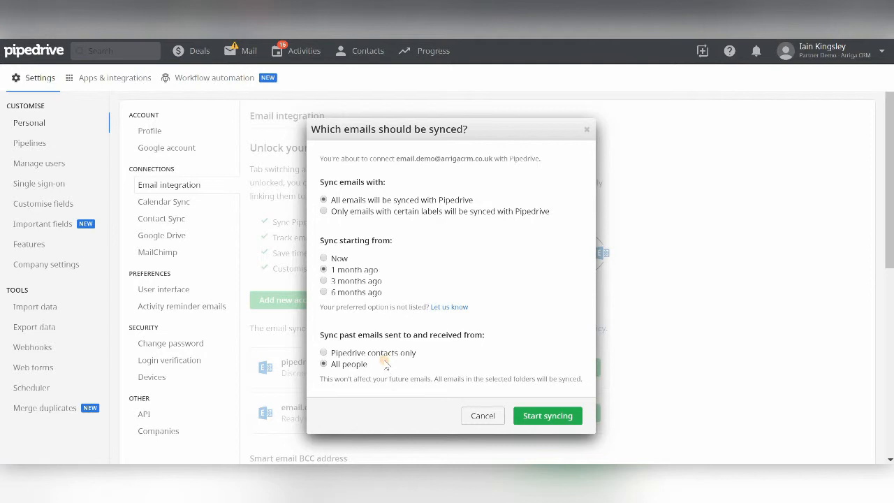
{"action": "left_click", "coordinate": [409, 354]}
{"action": "left_click", "coordinate": [359, 365]}
{"action": "left_click", "coordinate": [548, 417]}
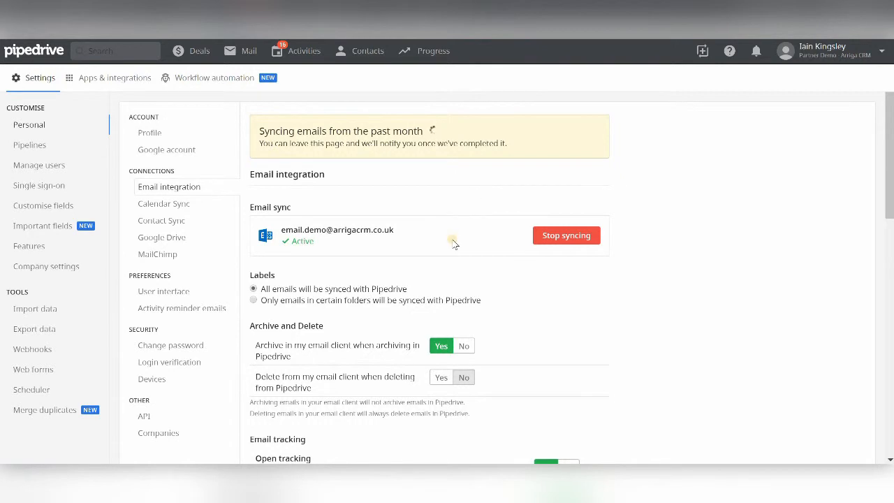
Turn off archiving in the email client when archiving in Pipedrive
{"action": "scroll", "coordinate": [489, 243], "scroll_direction": "down", "scroll_amount": 1}
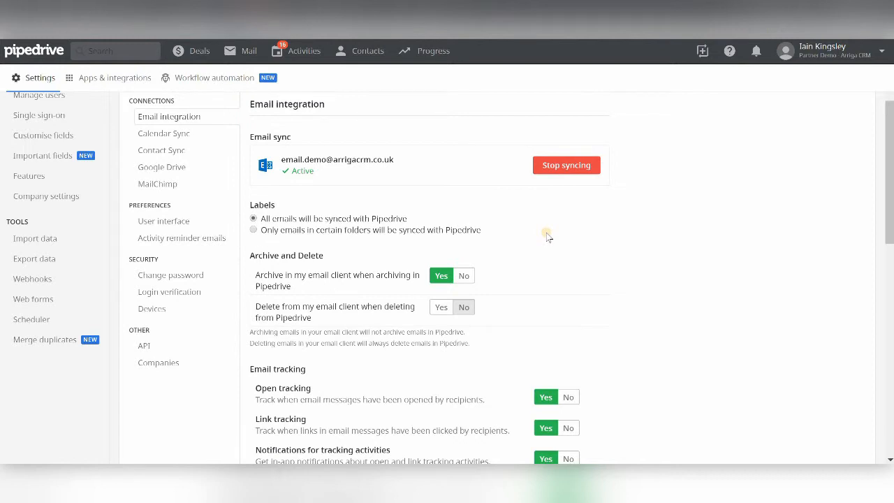
{"action": "scroll", "coordinate": [549, 237], "scroll_direction": "down", "scroll_amount": 1}
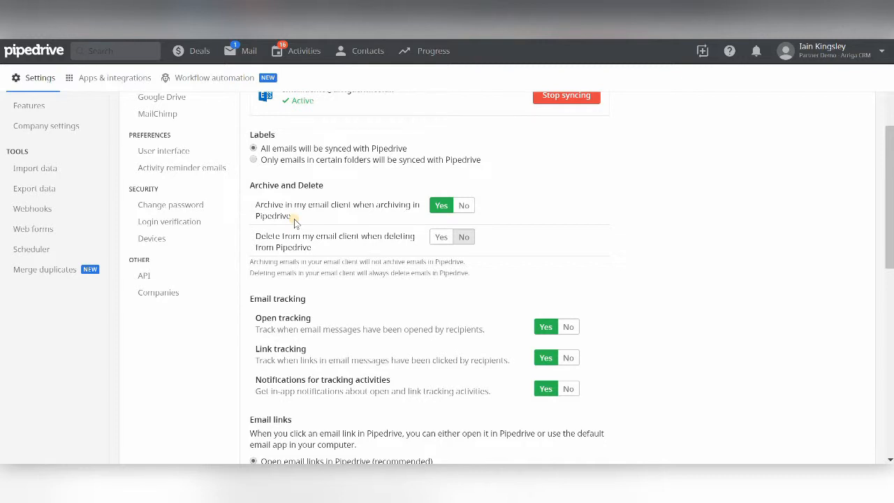
{"action": "left_click", "coordinate": [463, 209]}
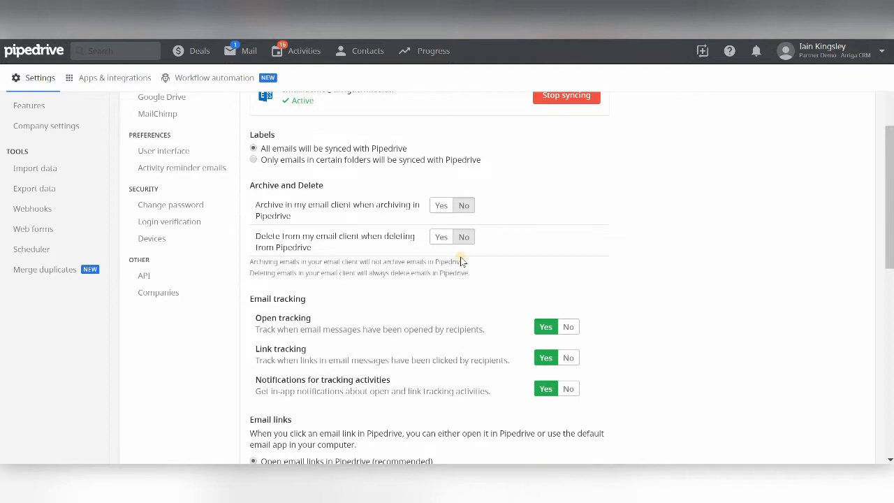
Disable both open tracking and link tracking in the email tracking settings
{"action": "scroll", "coordinate": [459, 257], "scroll_direction": "down", "scroll_amount": 2}
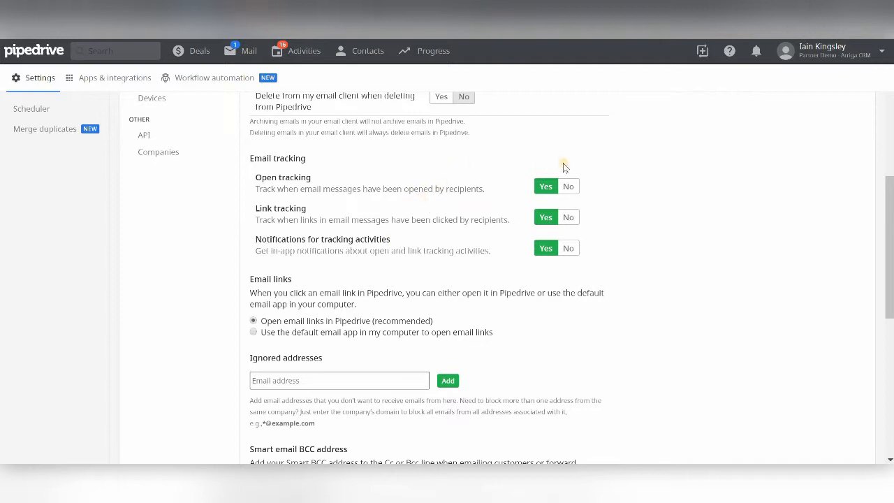
{"action": "left_click", "coordinate": [569, 187]}
{"action": "left_click", "coordinate": [567, 218]}
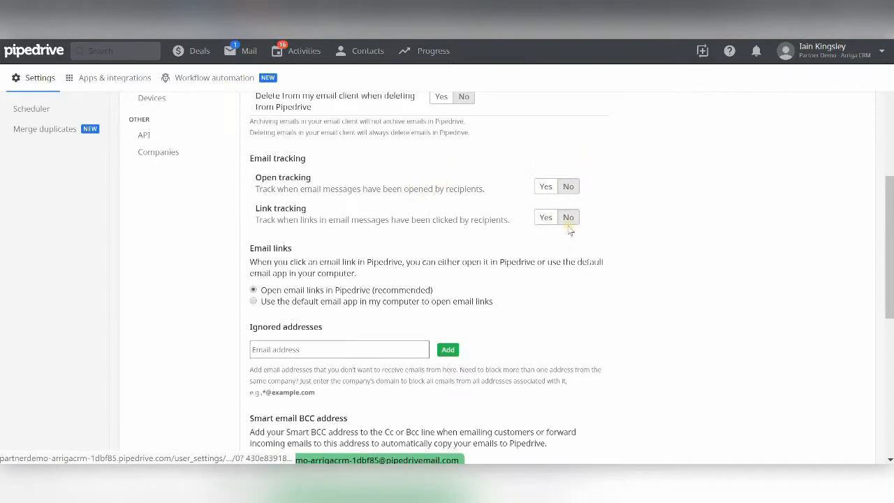
{"action": "scroll", "coordinate": [357, 222], "scroll_direction": "down", "scroll_amount": 1}
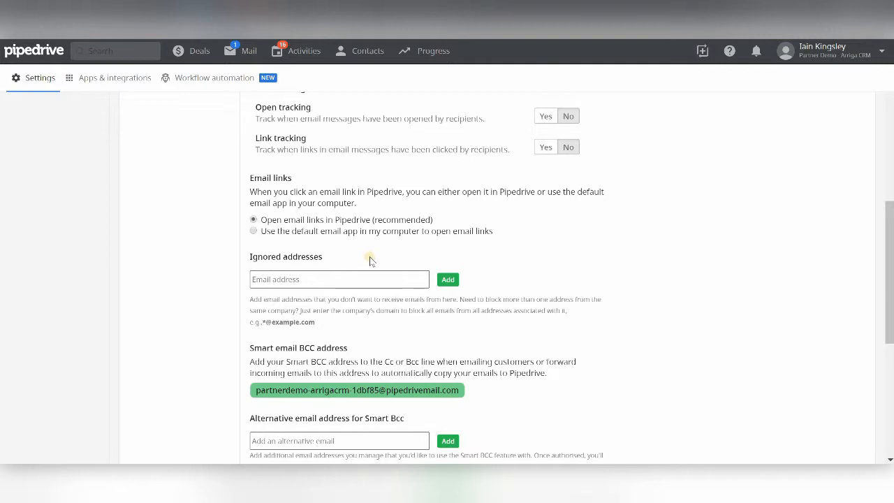
{"action": "left_click", "coordinate": [339, 278]}
{"action": "type", "text": "*"}
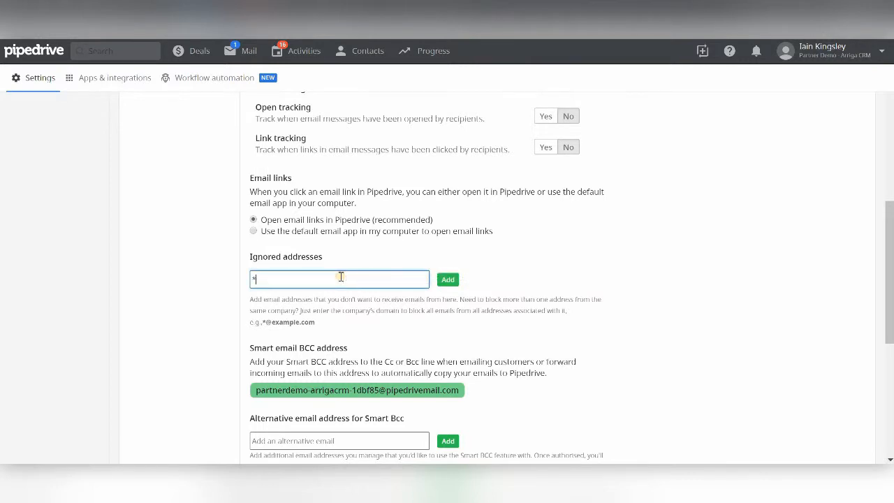
{"action": "type", "text": "@microsoft.com"}
{"action": "left_click", "coordinate": [446, 280]}
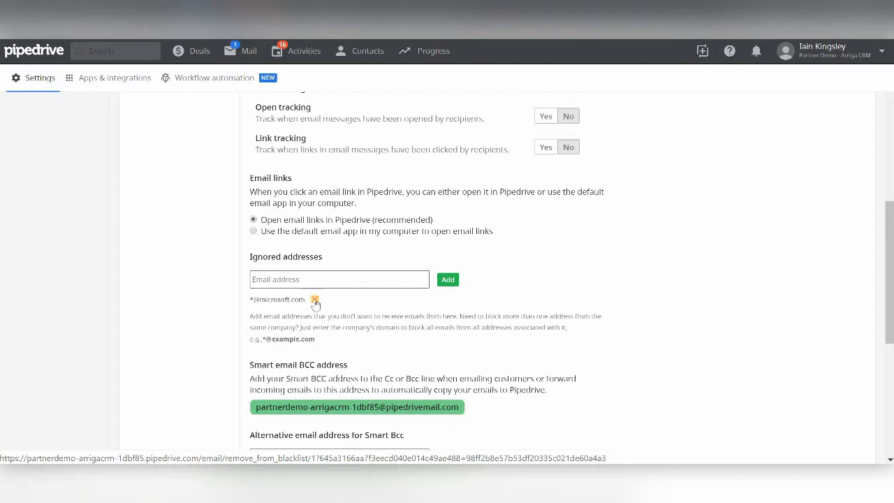
Start a new message in Mail and enter the recipient's email address
{"action": "left_click", "coordinate": [240, 56]}
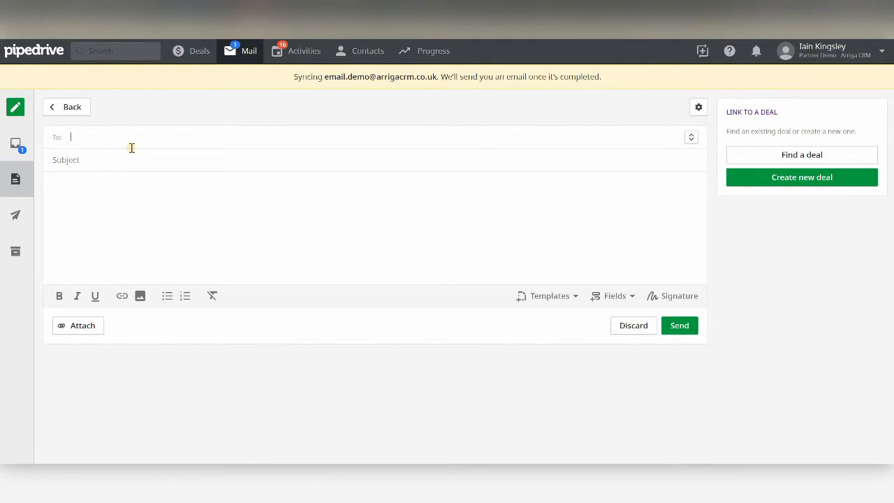
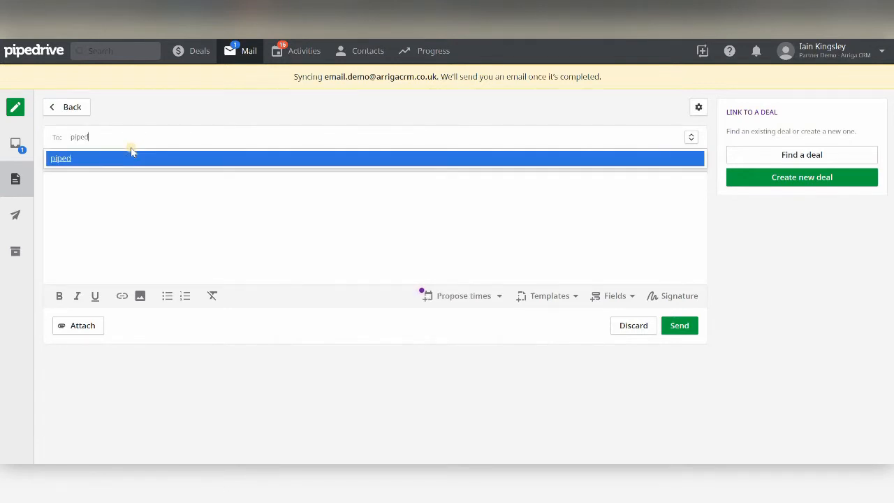
{"action": "key", "text": "Return"}
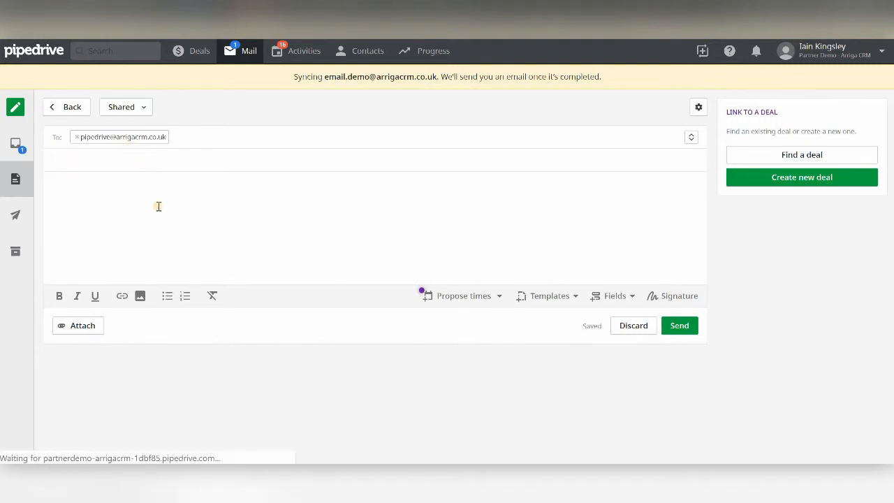
Give the message the subject "Email from Pipedrive" and the body "This is an email from pipedrive...", and send it
{"action": "type", "text": "Em"}
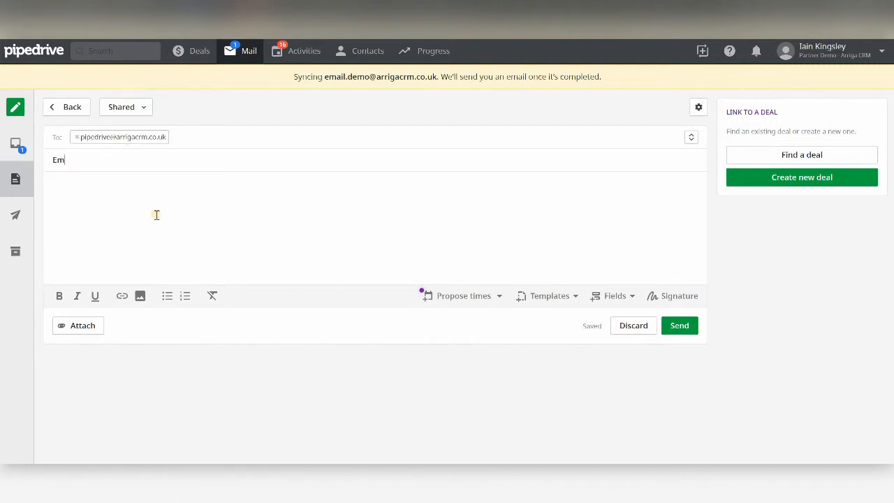
{"action": "type", "text": "ail from Pipedrive"}
{"action": "key", "text": "Tab"}
{"action": "type", "text": "This is "}
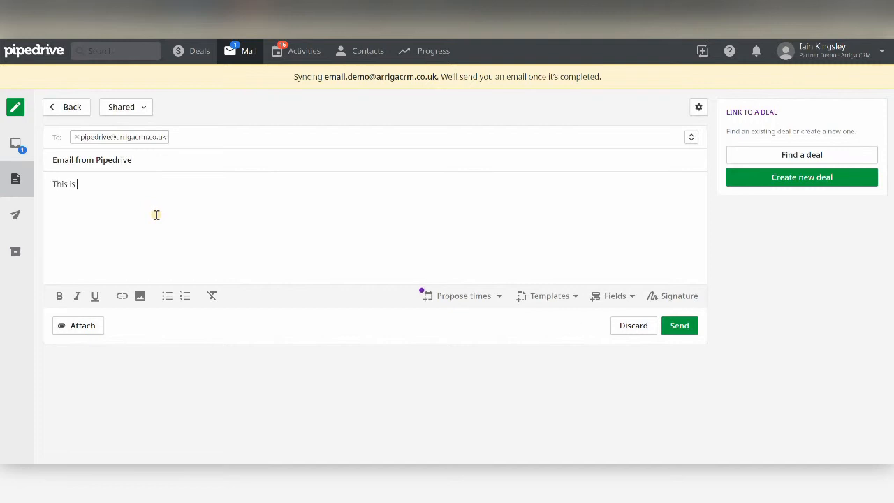
{"action": "type", "text": "an email from pipedrive...."}
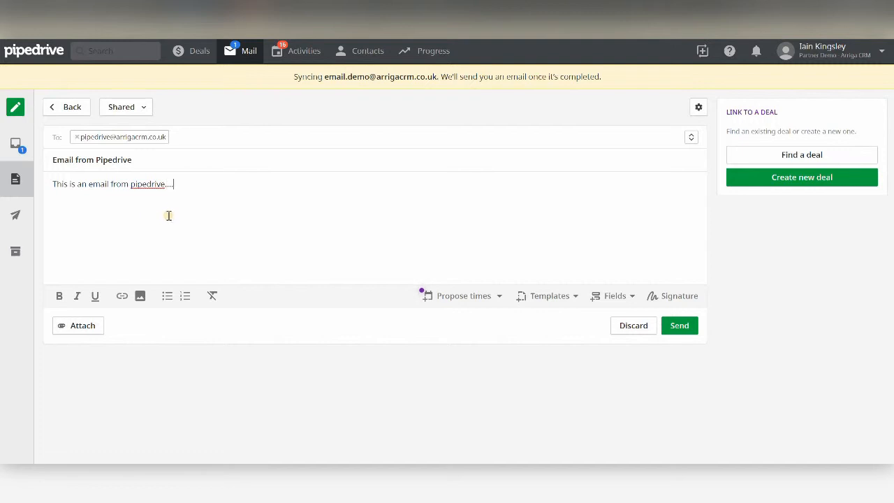
{"action": "left_click", "coordinate": [681, 325]}
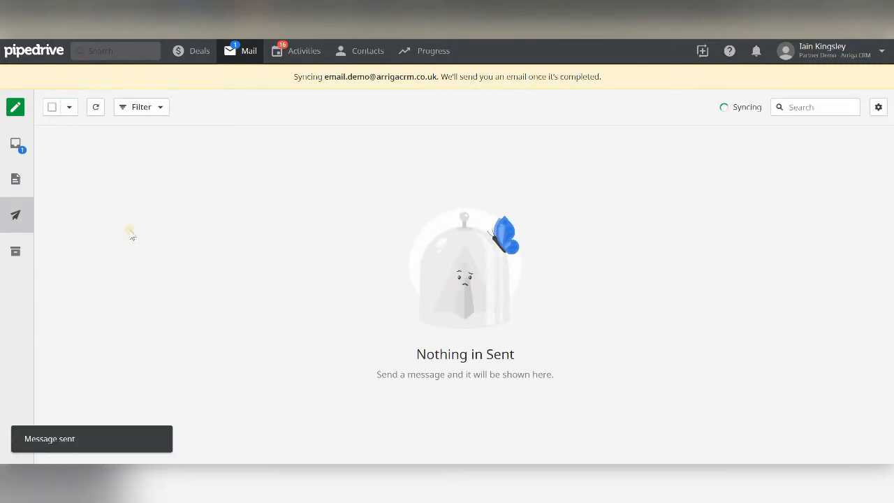
Open the received message titled Test Email from the inbox to read it
{"action": "left_click", "coordinate": [16, 145]}
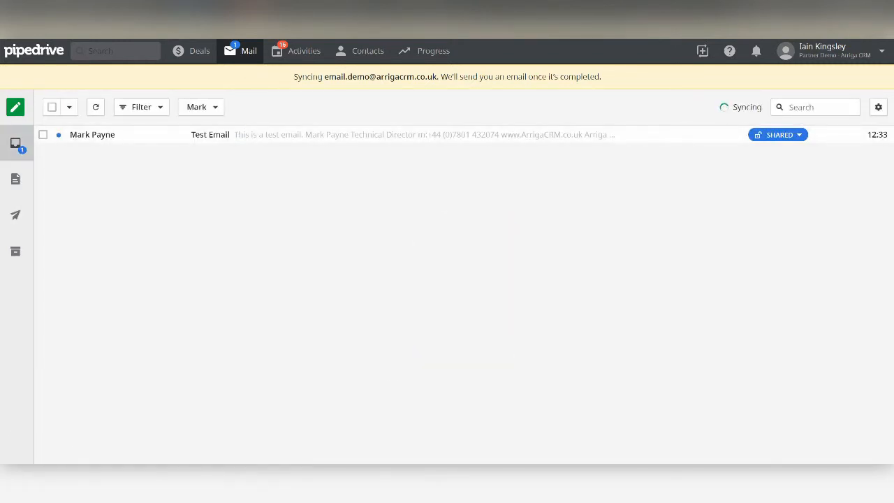
{"action": "left_click", "coordinate": [116, 138]}
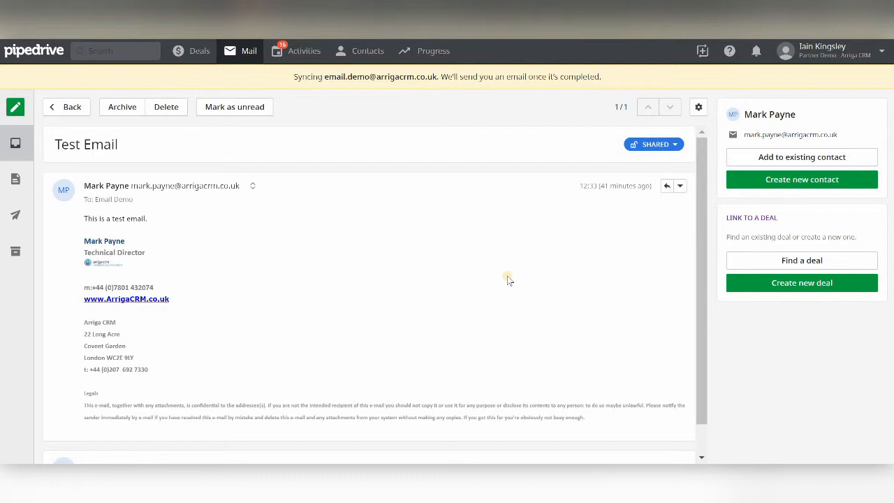
Stop syncing the connected email account in the email integration settings and confirm
{"action": "left_click", "coordinate": [829, 54]}
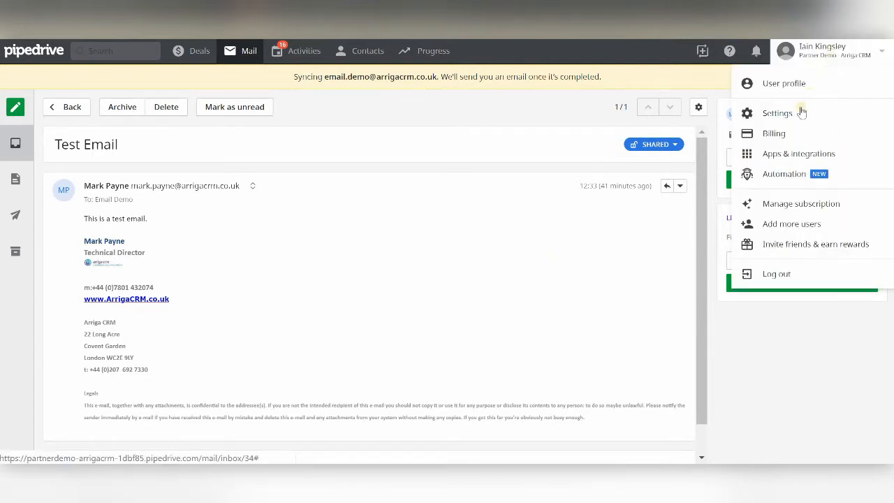
{"action": "left_click", "coordinate": [791, 113]}
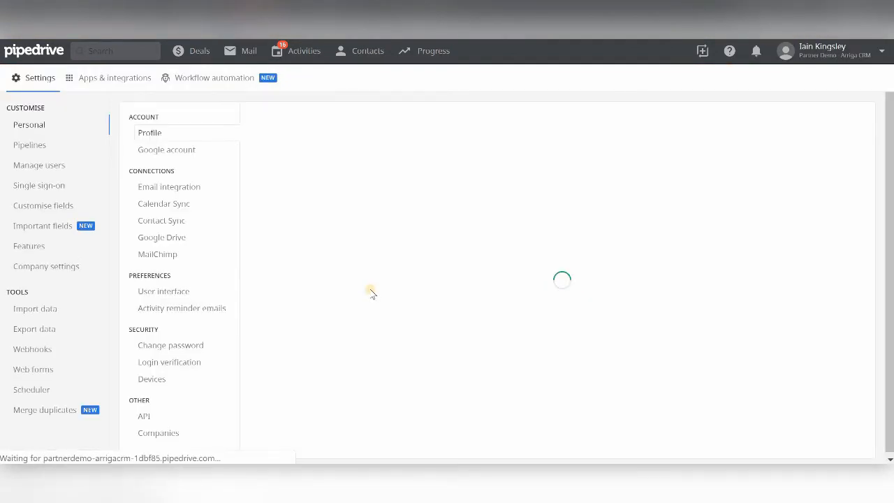
{"action": "left_click", "coordinate": [194, 187]}
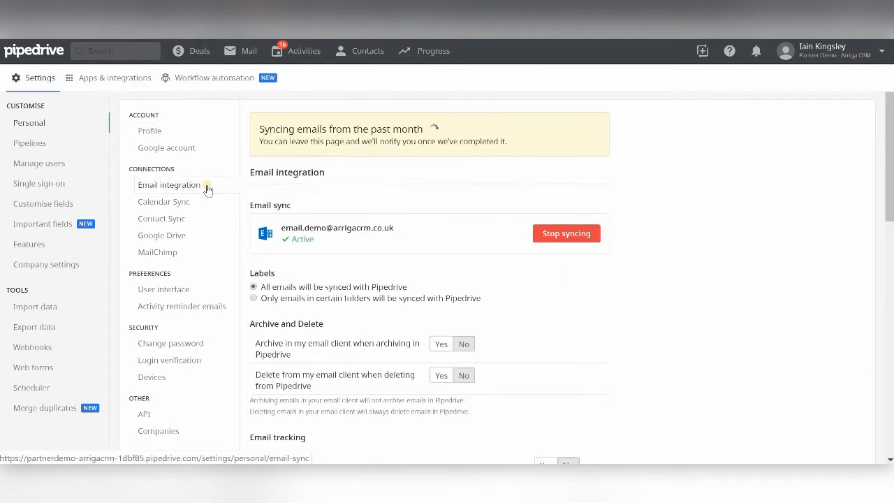
{"action": "left_click", "coordinate": [568, 237]}
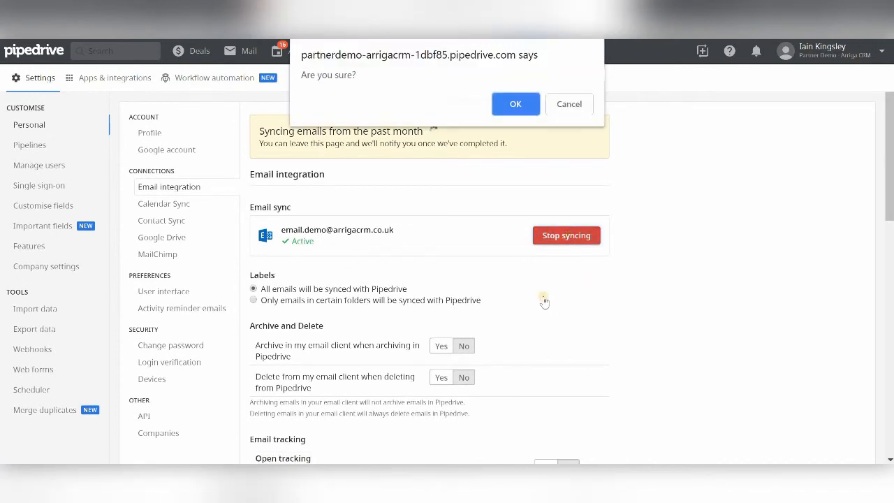
{"action": "left_click", "coordinate": [516, 104]}
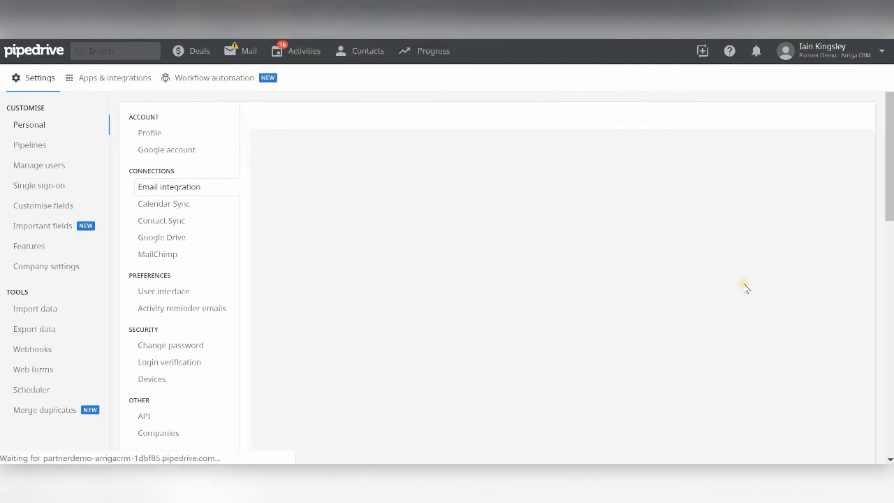
Check the account's connection status in the email integration settings, and view the mail inbox
{"action": "scroll", "coordinate": [740, 286], "scroll_direction": "down", "scroll_amount": 1}
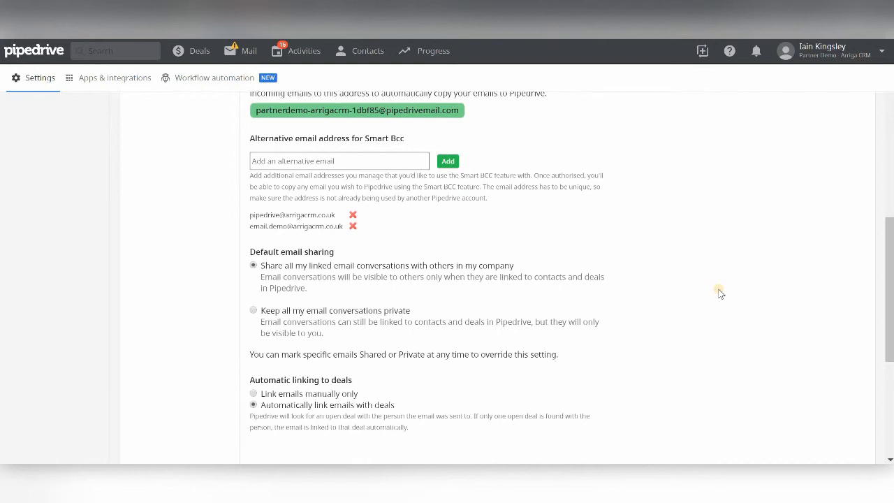
{"action": "scroll", "coordinate": [516, 291], "scroll_direction": "up", "scroll_amount": 1}
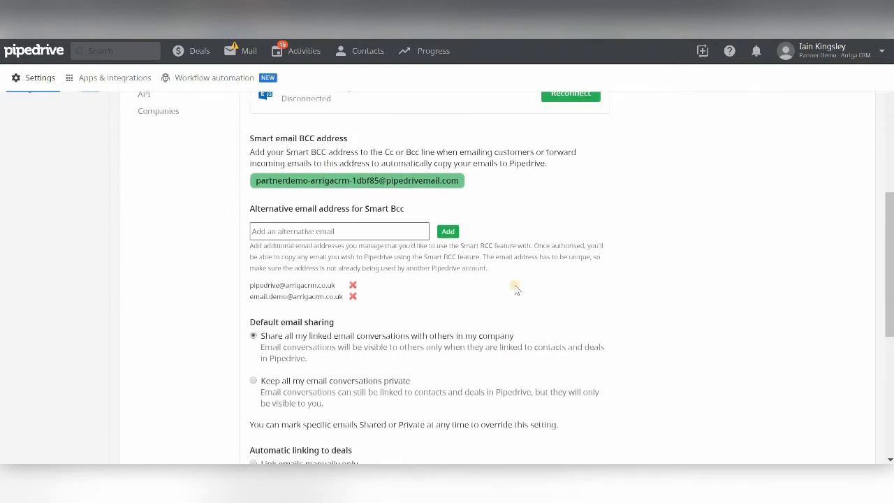
{"action": "scroll", "coordinate": [519, 289], "scroll_direction": "up", "scroll_amount": 3}
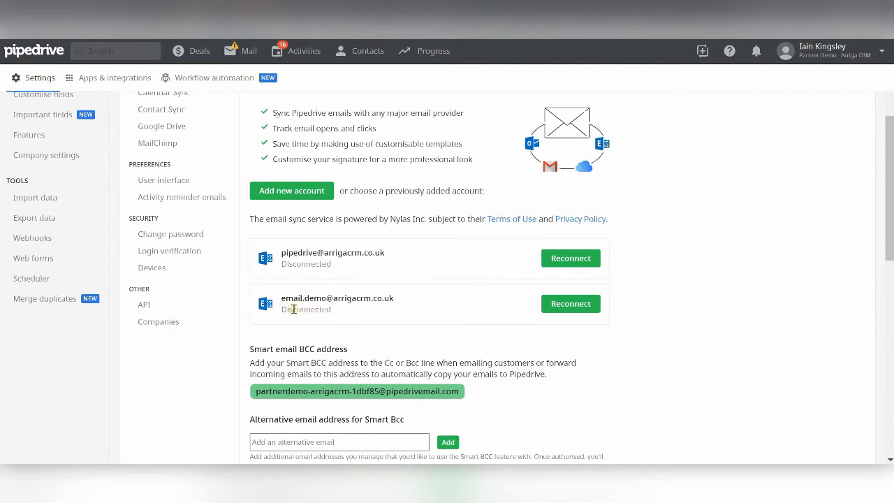
{"action": "left_click", "coordinate": [569, 305]}
{"action": "left_click", "coordinate": [241, 53]}
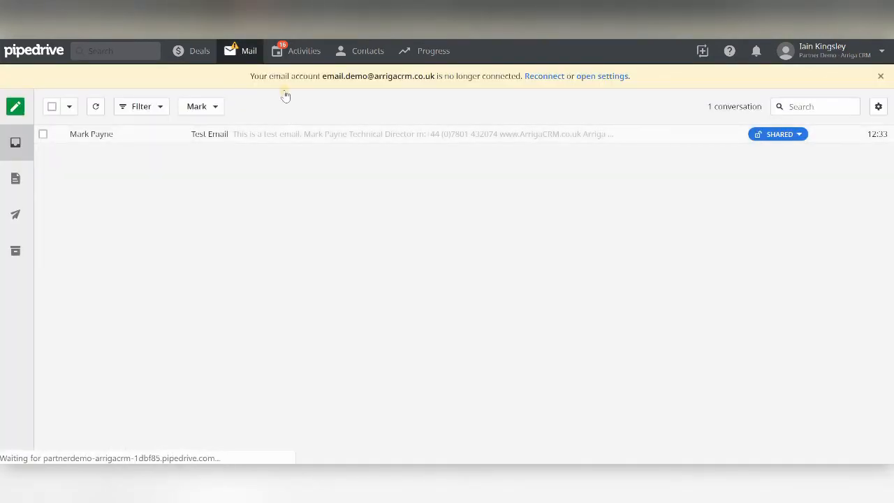